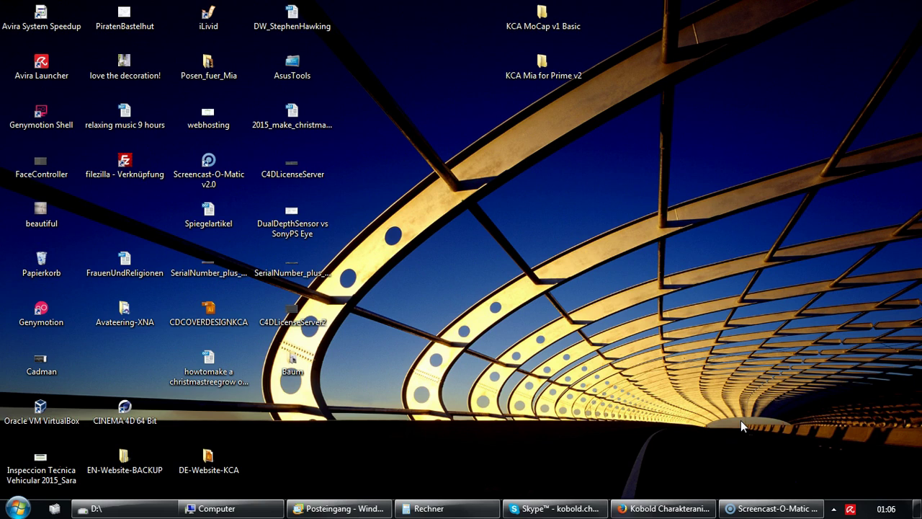
- Launch CINEMA 4D 64 Bit from the desktop icon
click(739, 424)
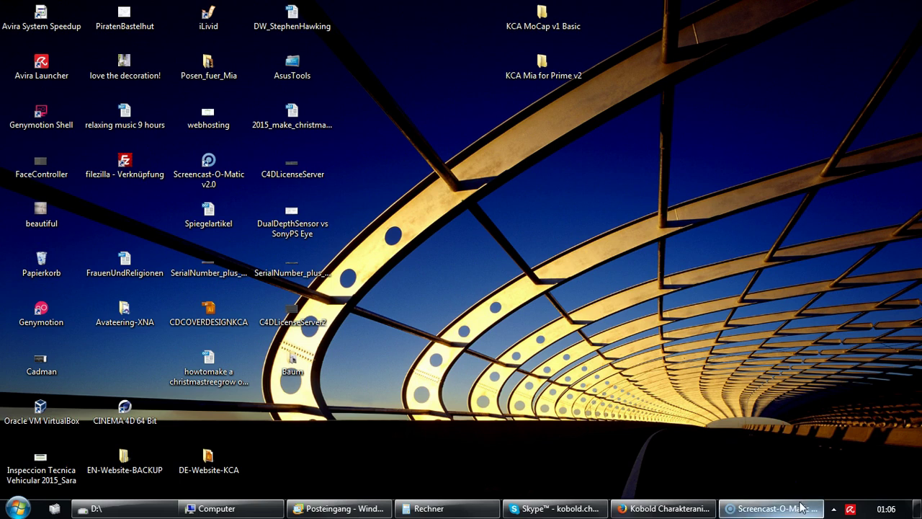
mouse_move(801, 507)
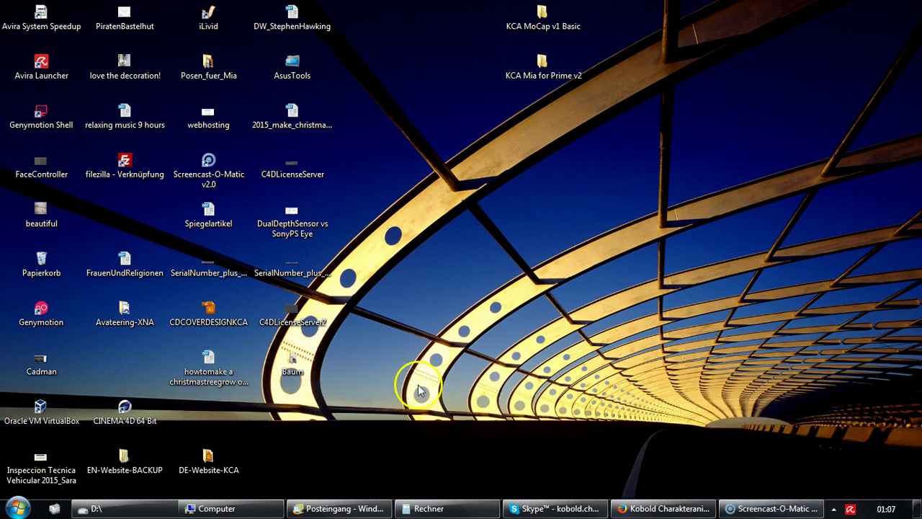
double_click(121, 411)
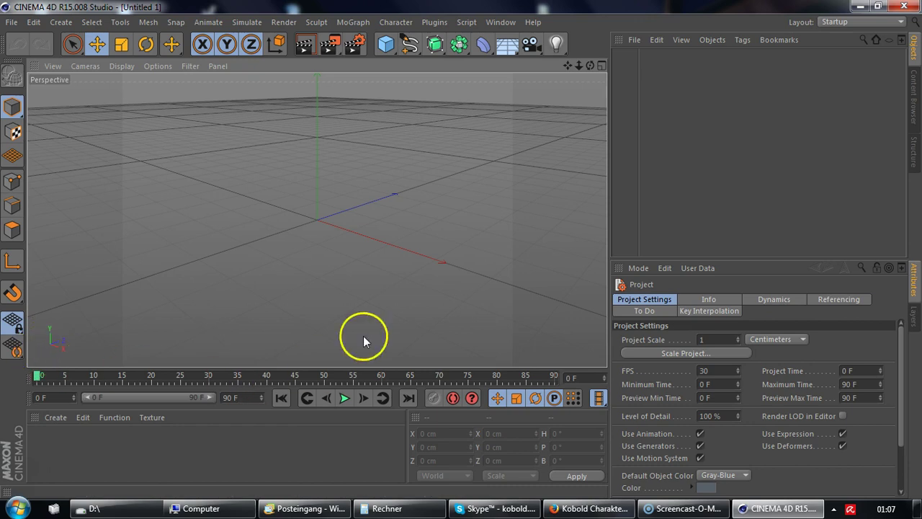
- Start KCA - Motion Capture For Prime from the KoboldCharakterAnimation plugins
click(433, 22)
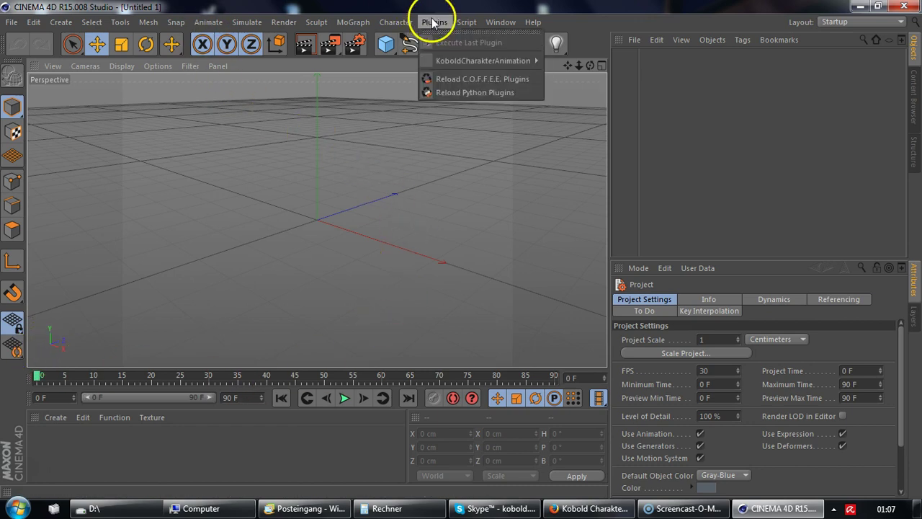
mouse_move(443, 61)
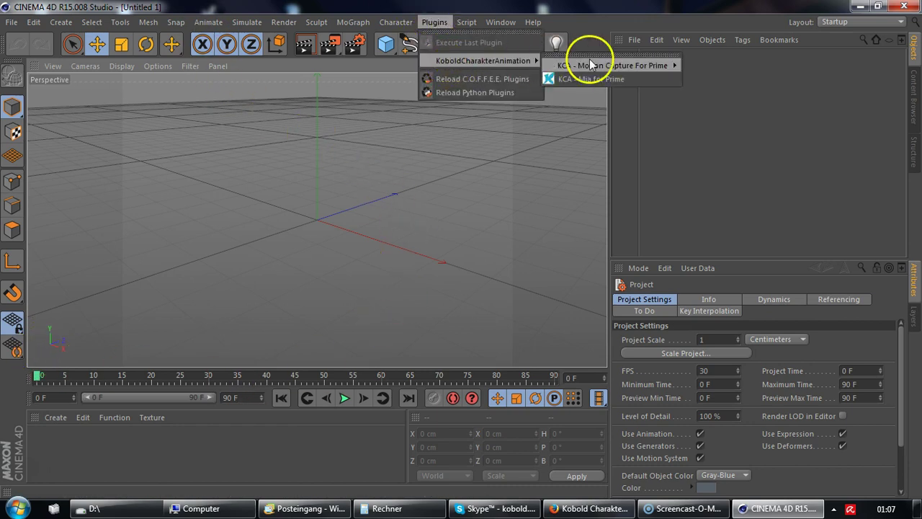
mouse_move(612, 65)
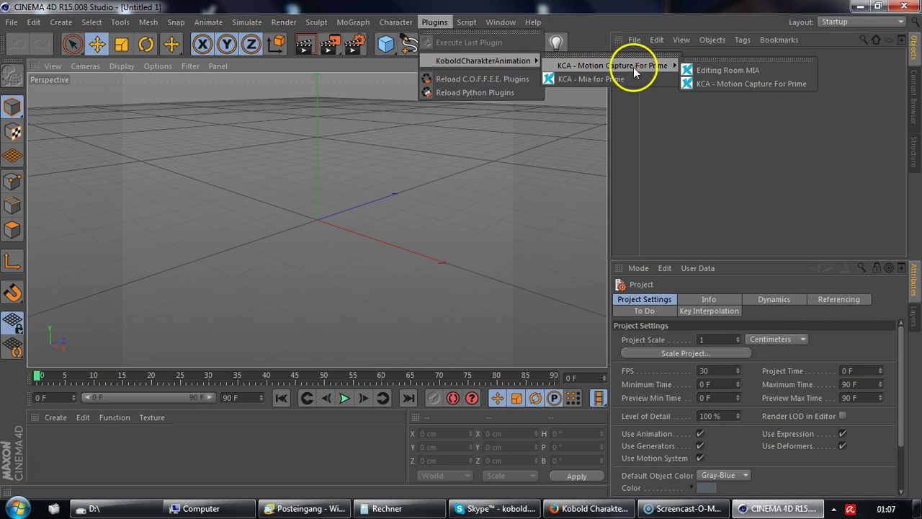
click(777, 83)
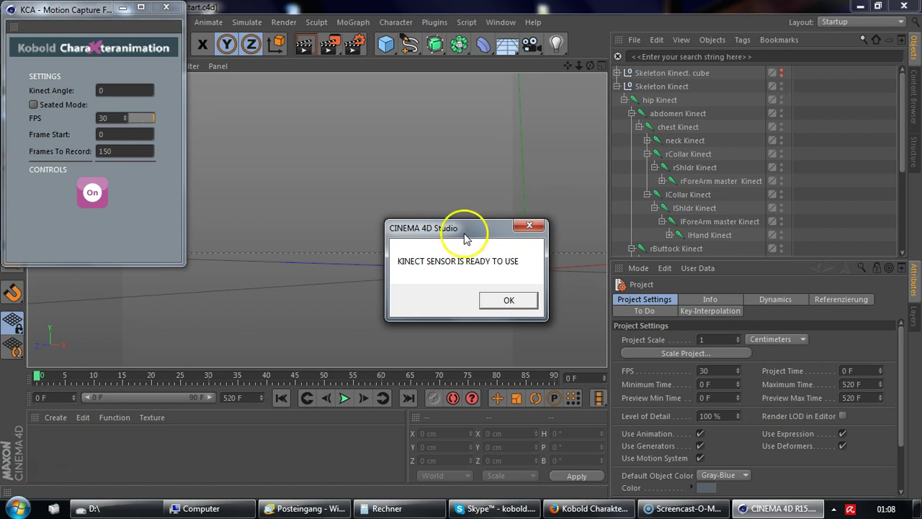
- Move the 'Kinect sensor is ready to use' notice aside and confirm it with OK
drag(465, 229, 429, 181)
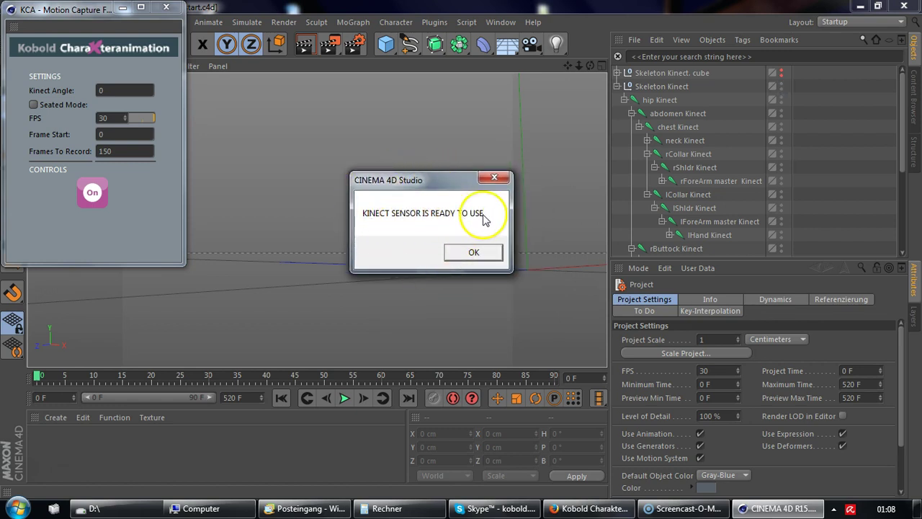
click(477, 252)
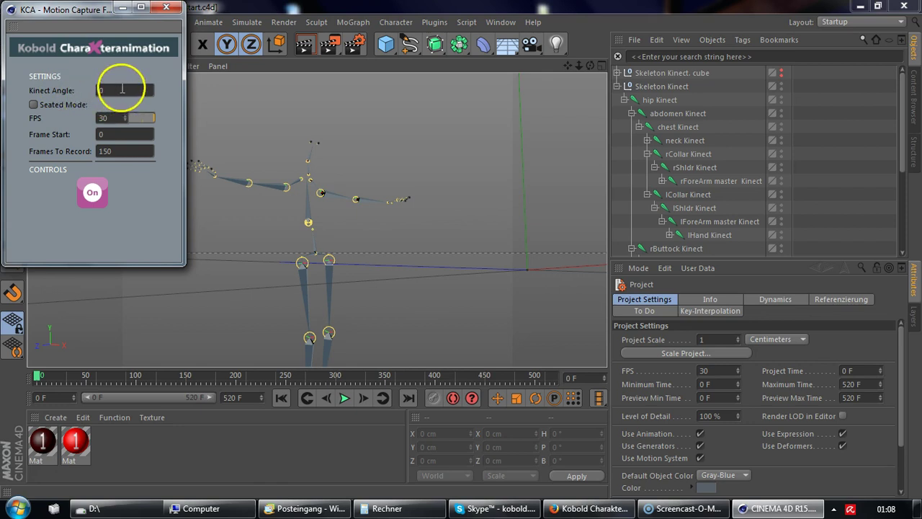
click(124, 93)
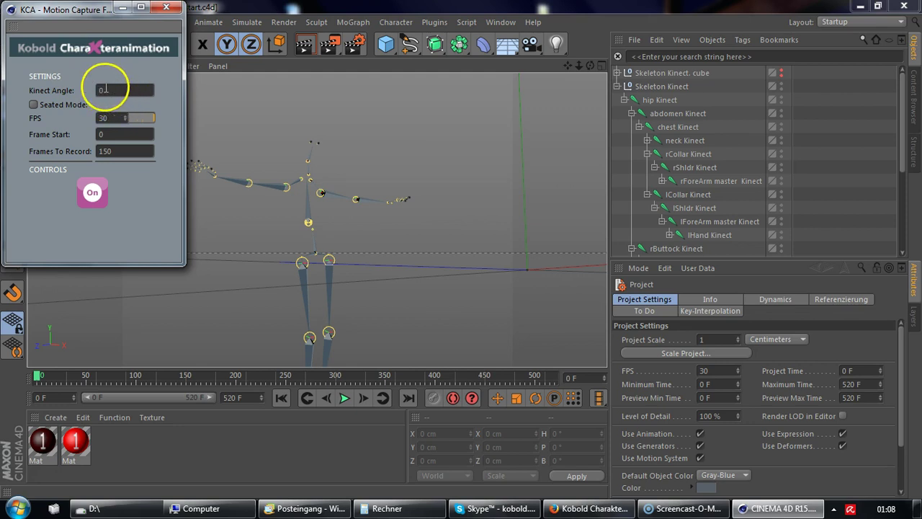
click(103, 91)
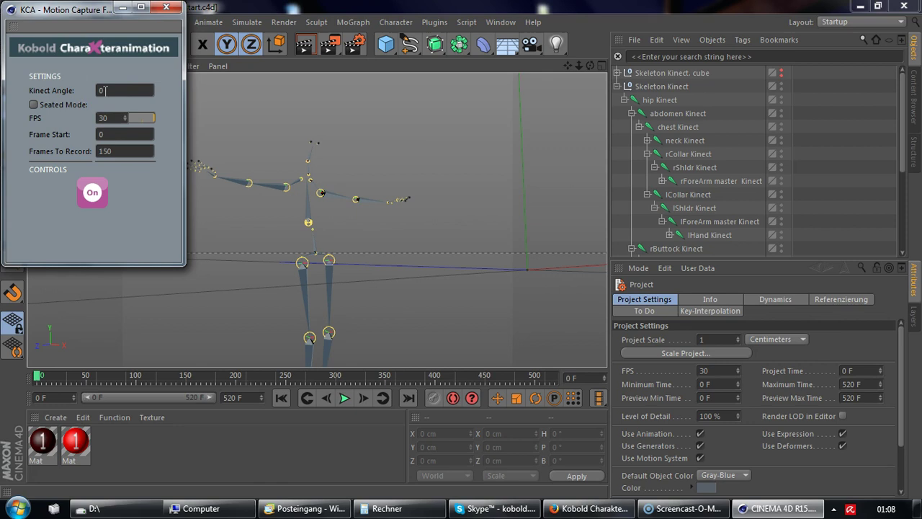
click(51, 89)
text(27)
click(61, 95)
click(38, 105)
click(127, 129)
click(127, 89)
click(38, 86)
text(0)
click(34, 105)
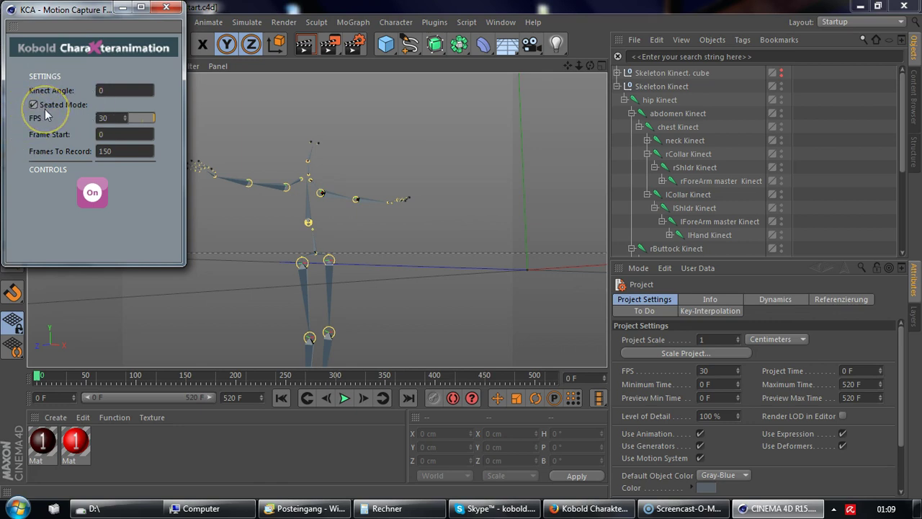
click(82, 109)
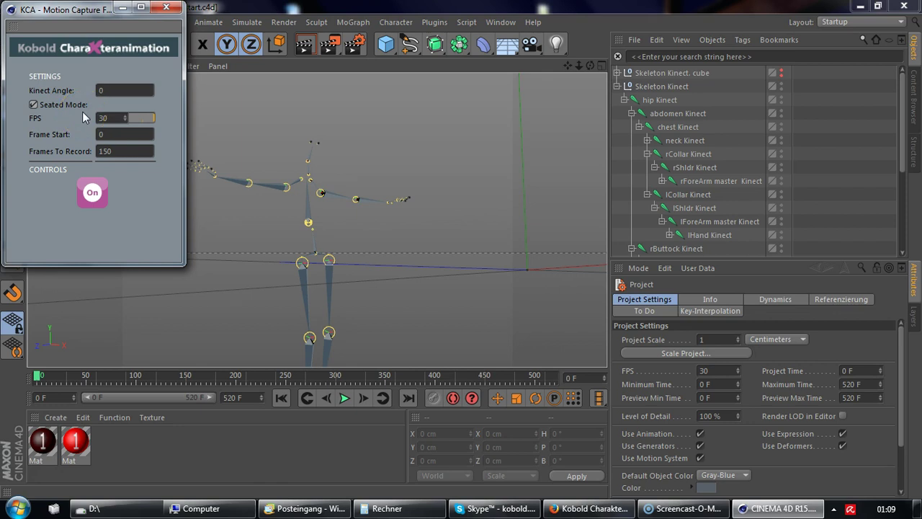
click(78, 110)
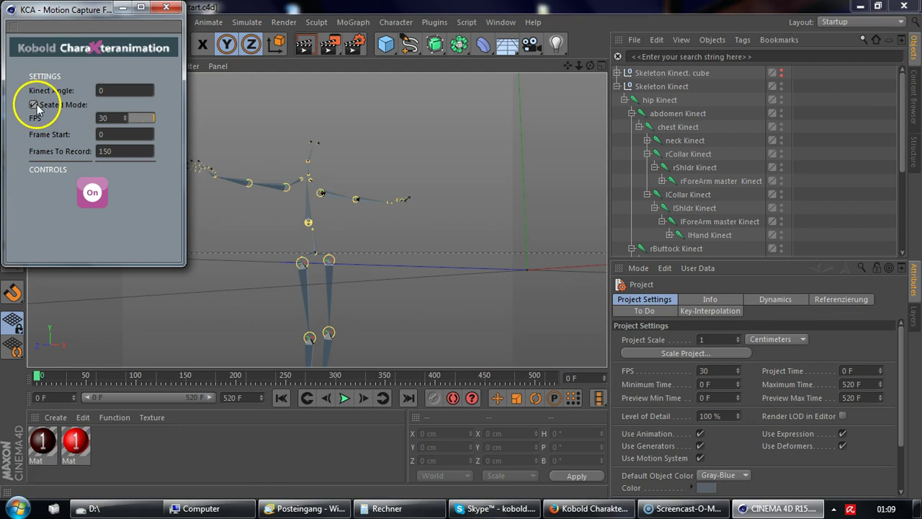
click(34, 105)
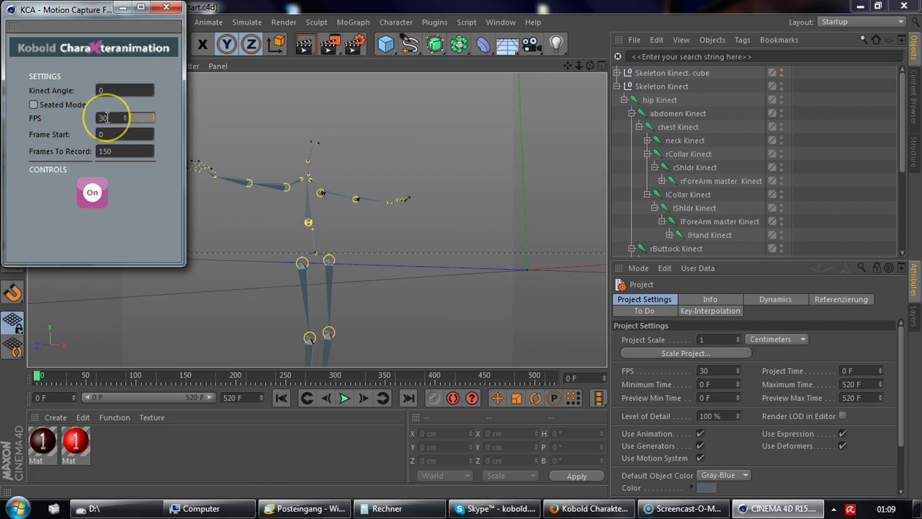
- Set the KCA Frame Start back to 0 after trying 50, and start the preview range at 0 F
click(49, 134)
click(73, 134)
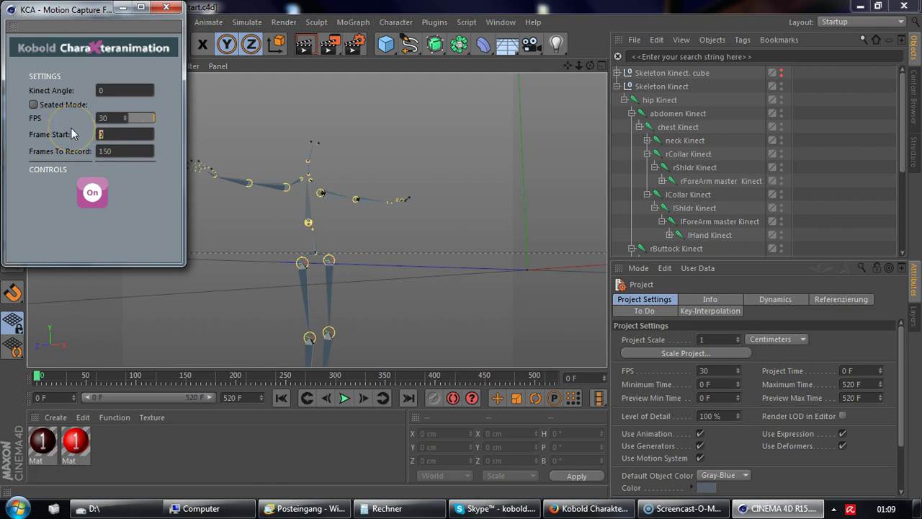
text(50)
key(Return)
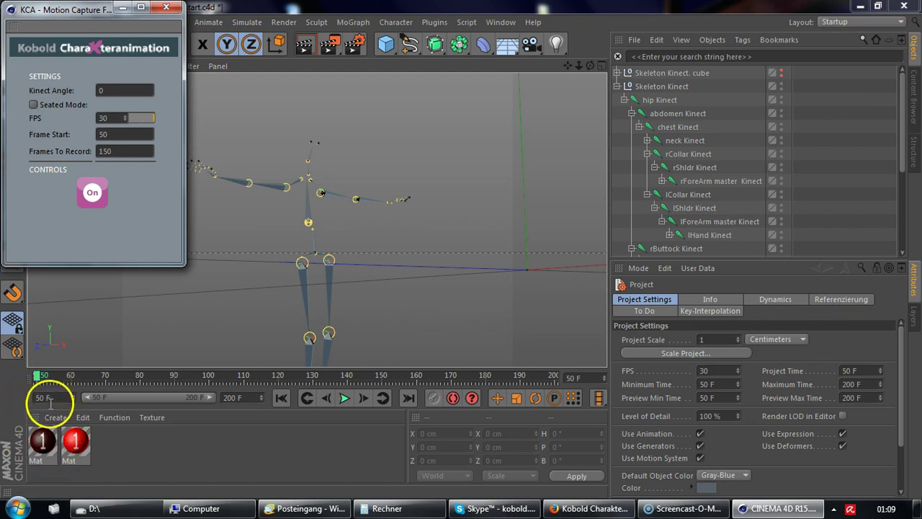
click(115, 134)
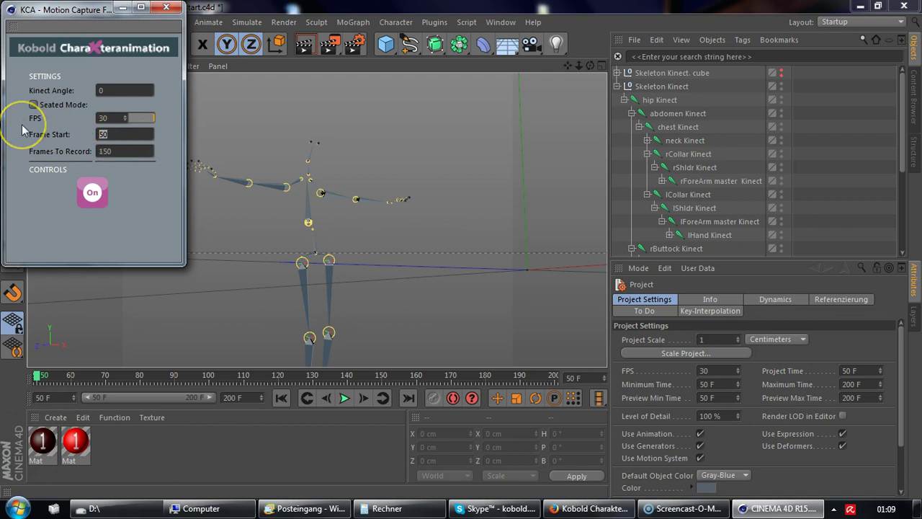
text(0)
key(Return)
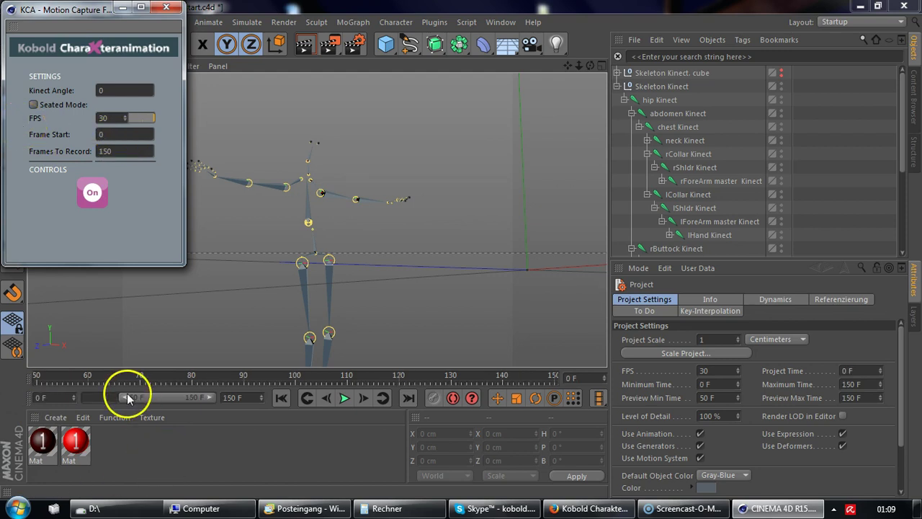
drag(127, 395, 86, 395)
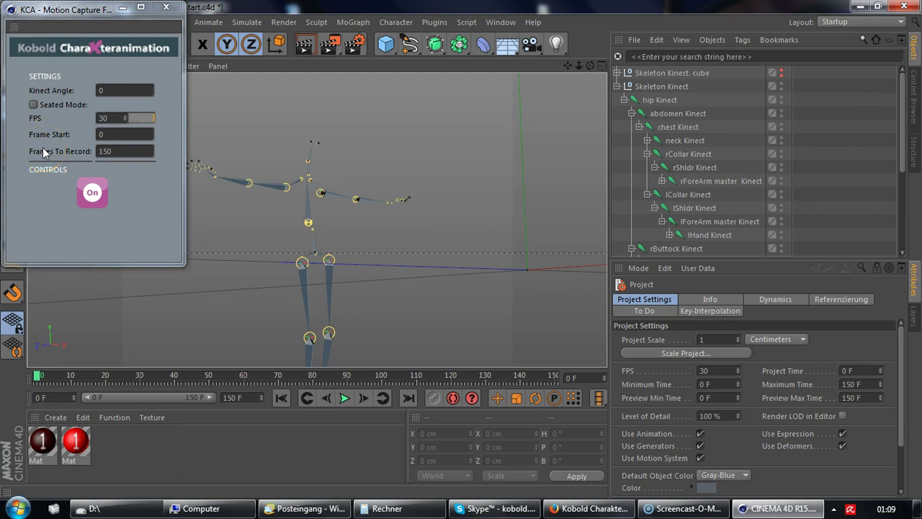
- Change KCA Frames To Record from 150 to 1500, keeping FPS at 30
double_click(123, 151)
text(1500)
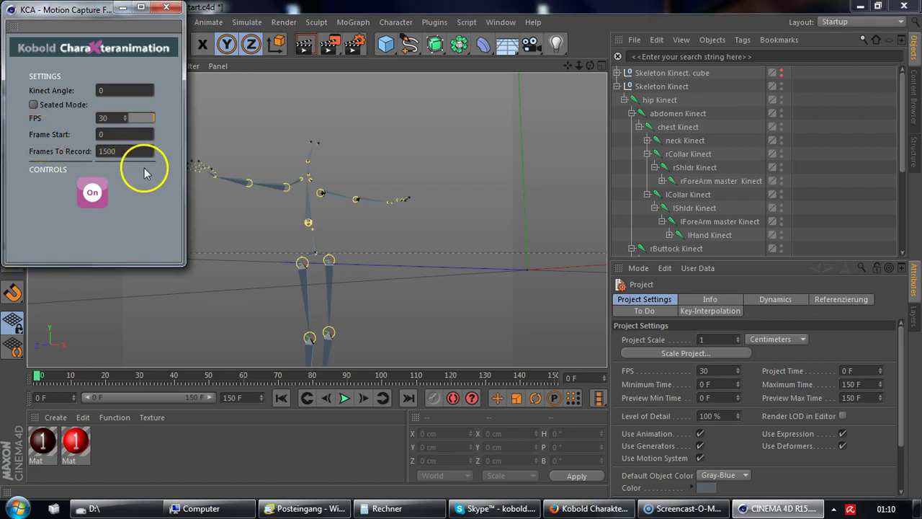
click(105, 117)
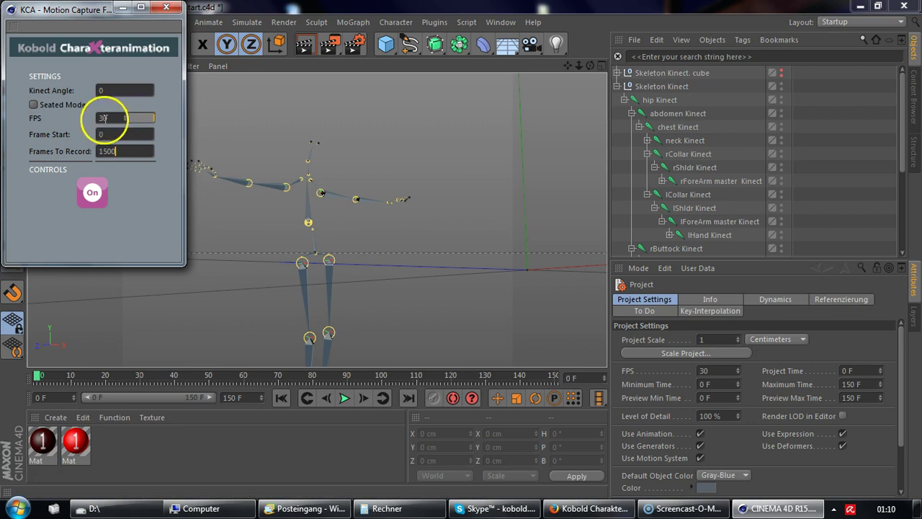
click(96, 152)
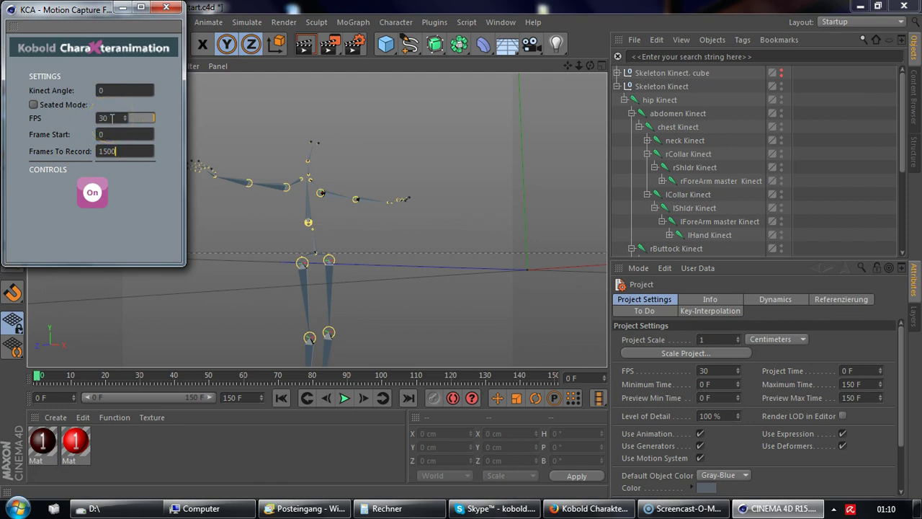
- Switch KCA recording on and perform the motion in front of the Kinect
click(71, 229)
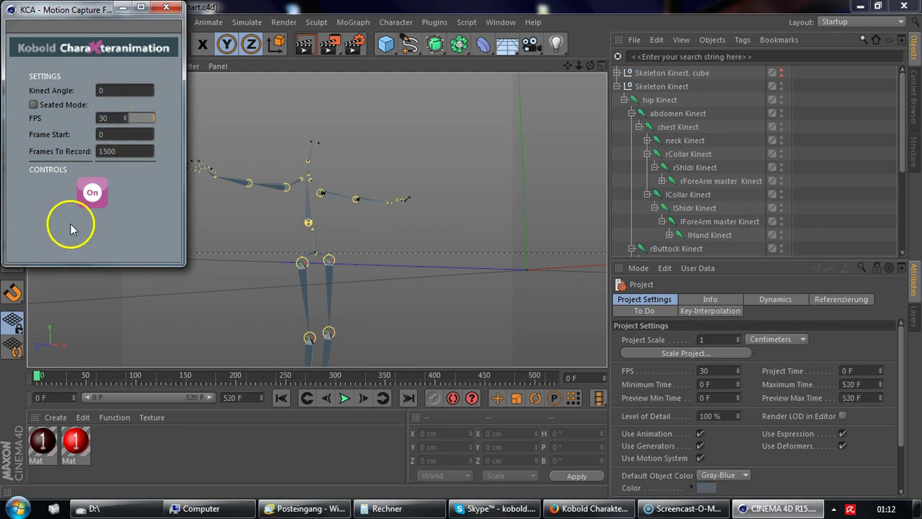
click(92, 195)
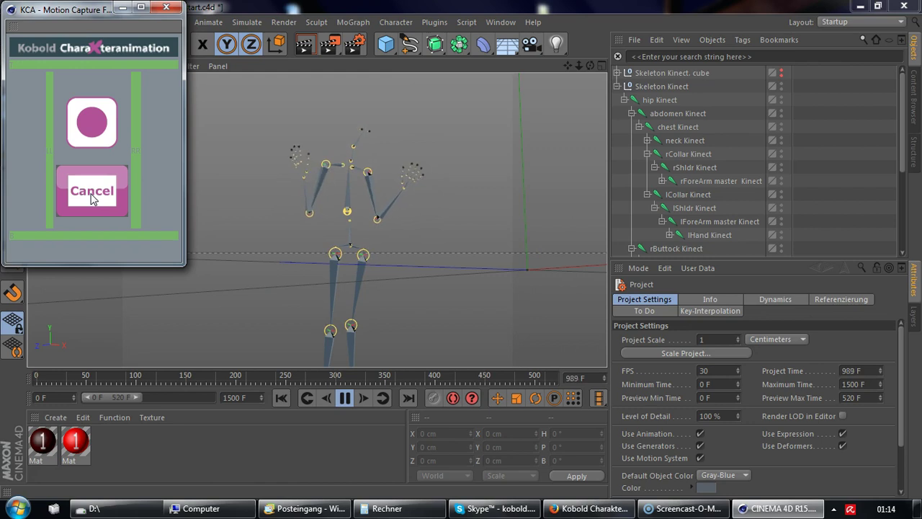
- Stop recording, acknowledge Recording Completed, play the 1500-frame capture, and move the KCA window aside
click(91, 195)
click(491, 300)
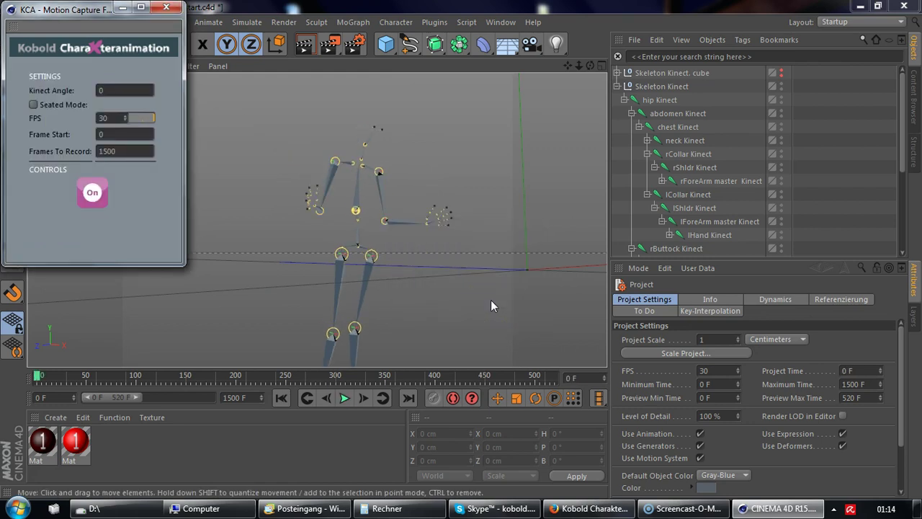
click(398, 286)
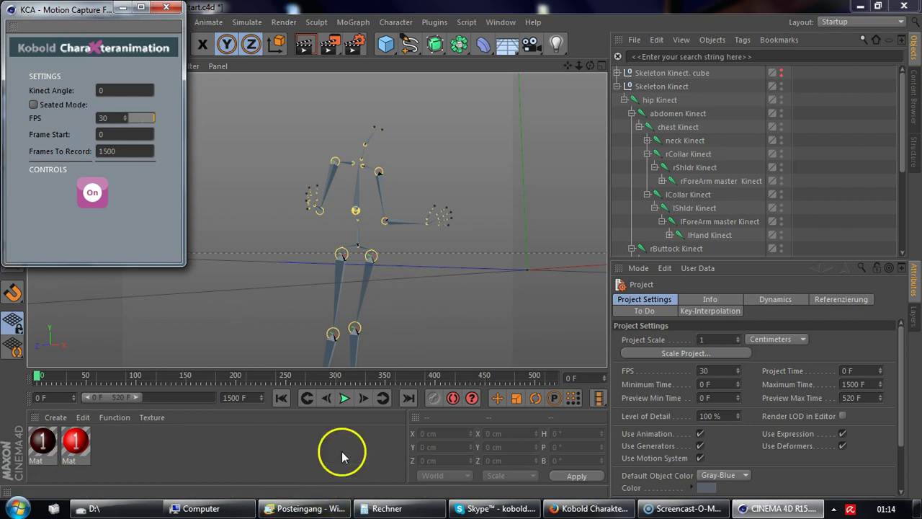
click(344, 398)
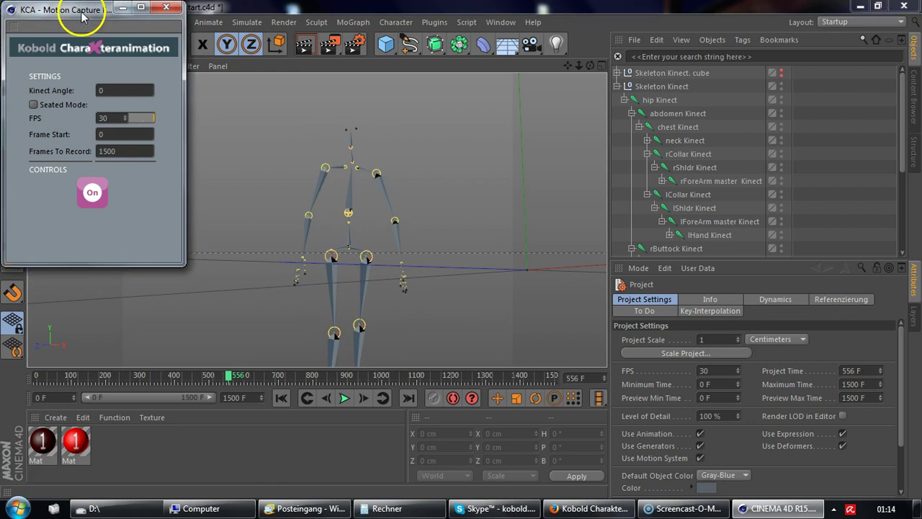
drag(81, 10, 227, 73)
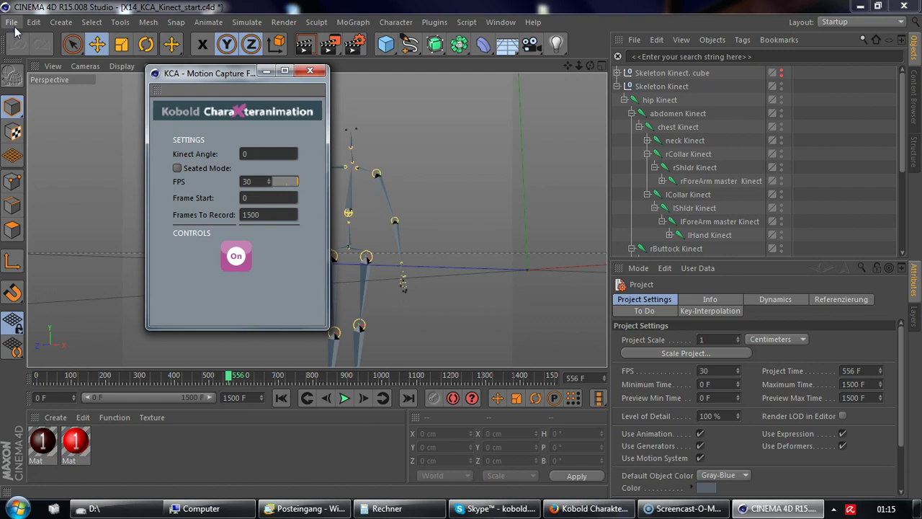
- Open Save as and browse to the DATA (D:) drive
click(12, 22)
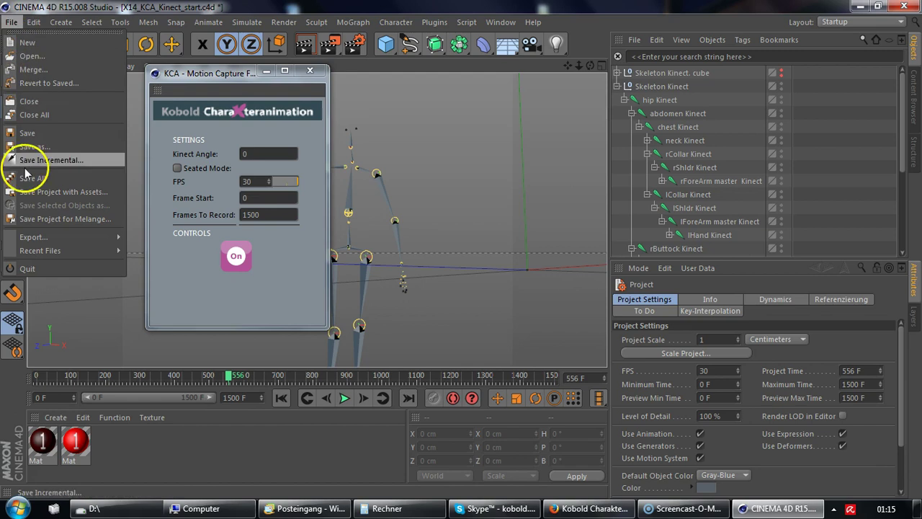
click(25, 146)
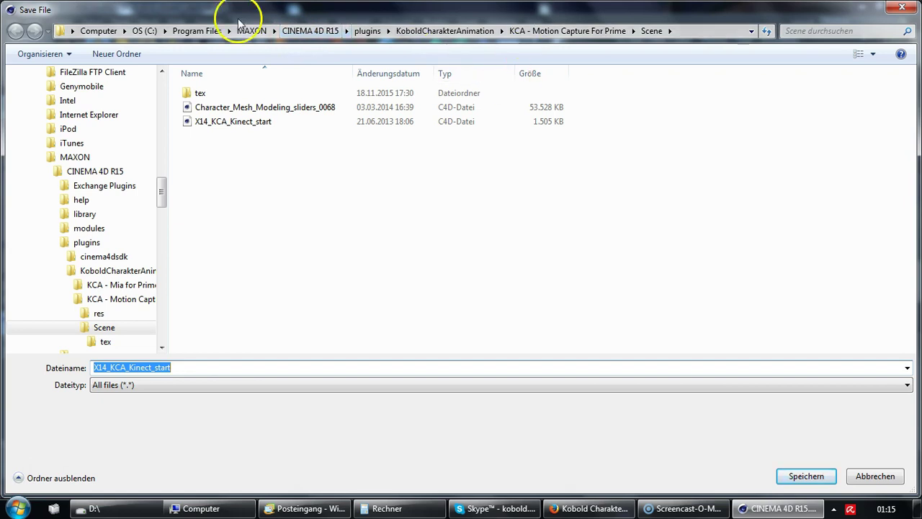
click(113, 30)
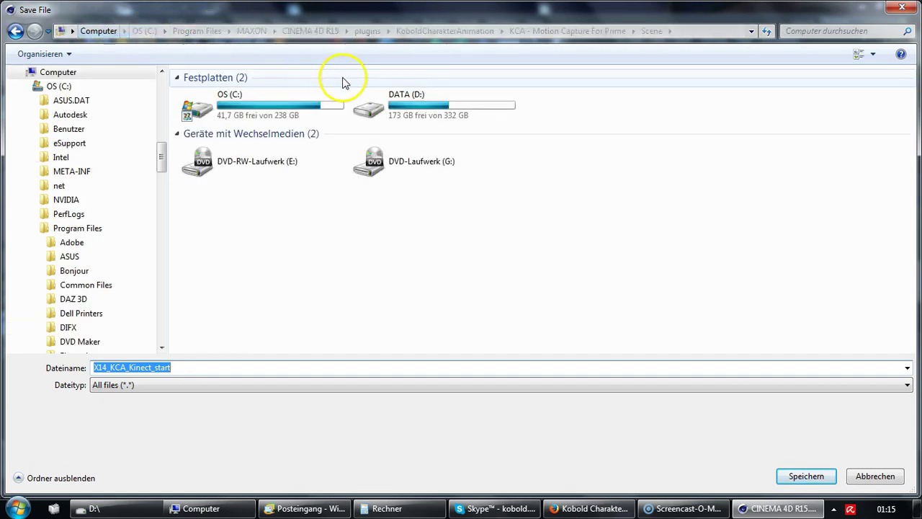
double_click(396, 103)
- Create a FirstRecording folder on D: and save X14_KCA_Kinect_start inside it
click(132, 57)
text(Test)
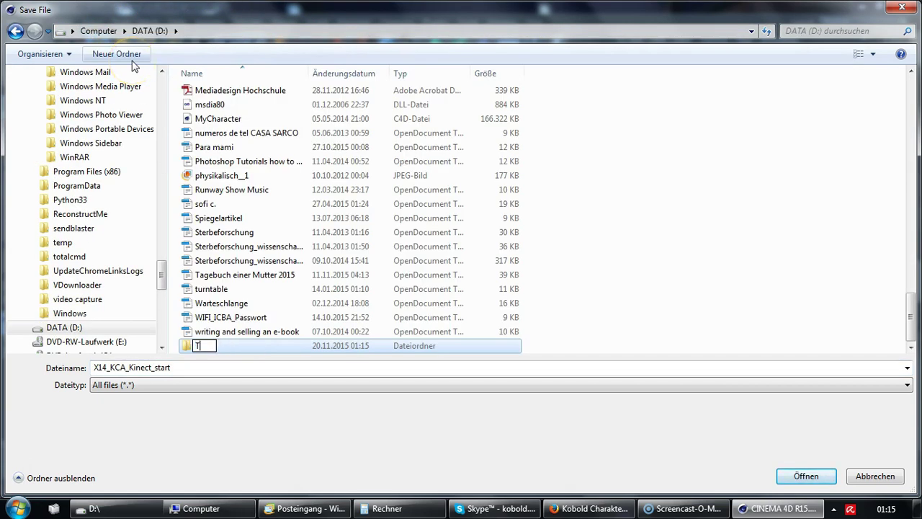
key(BackSpace)
key(BackSpace)
key(BackSpace)
key(BackSpace)
text(FirstRe)
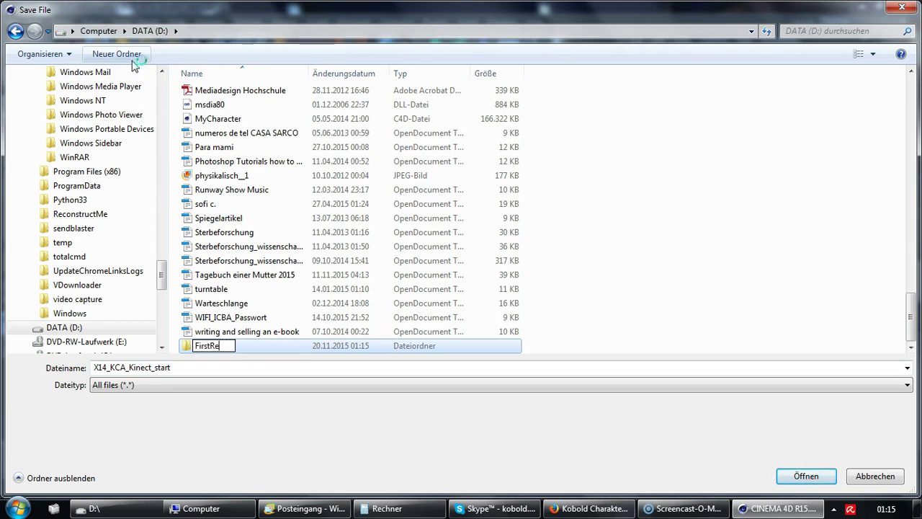
text(cording)
key(Return)
click(800, 476)
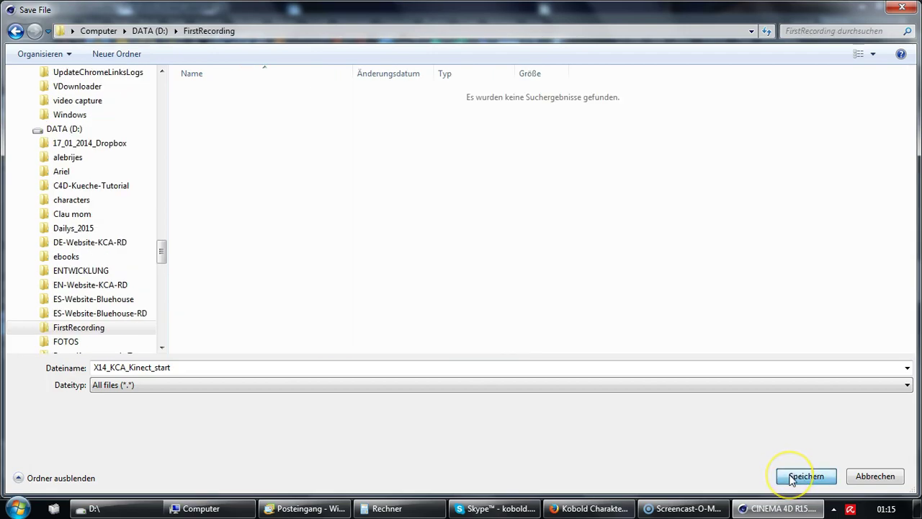
click(793, 477)
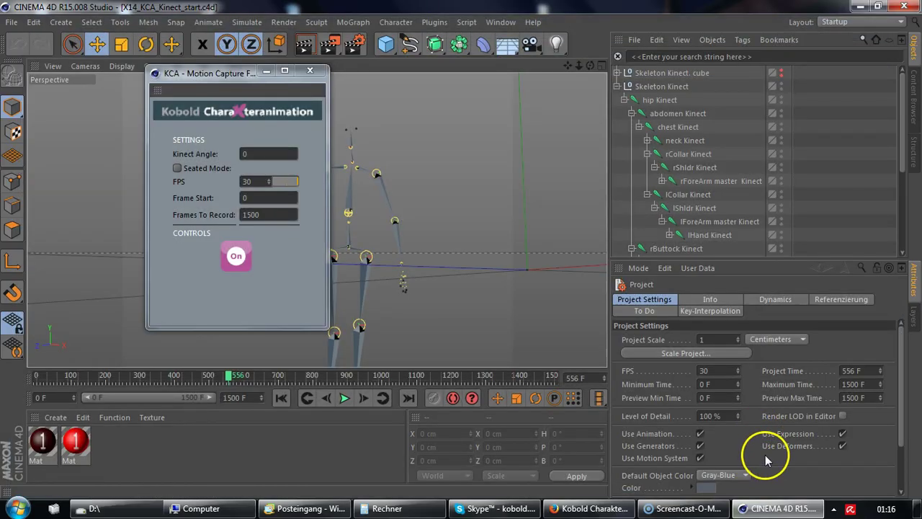